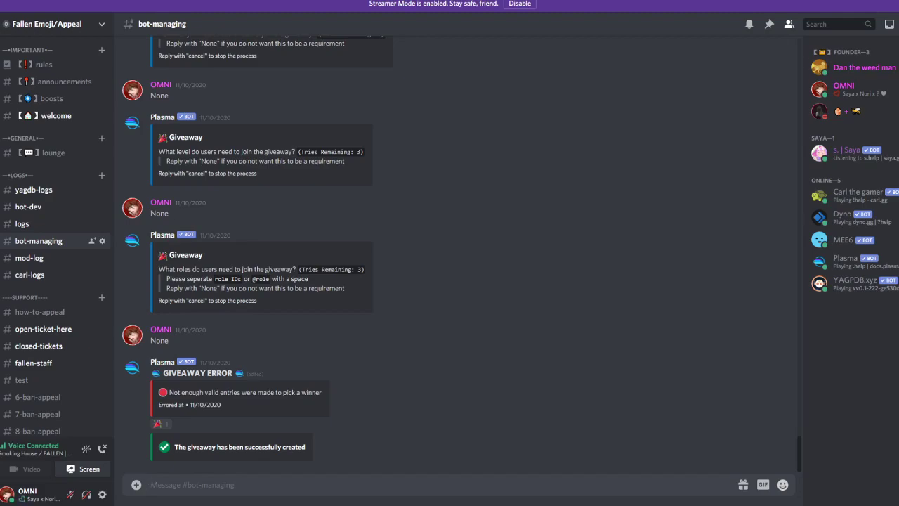
Step: Set the server voteup message with the command s.srv message text thanks for voting
{"action": "type", "text": "s.srv message text t"}
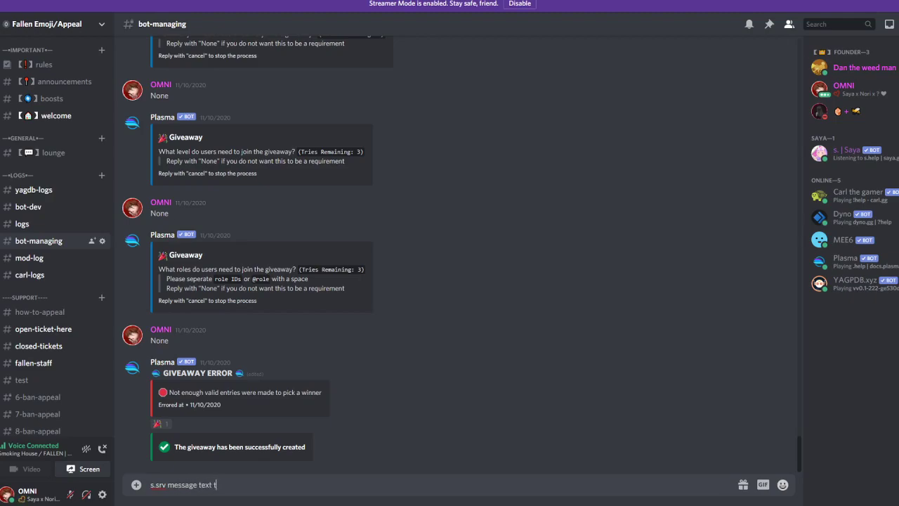
{"action": "type", "text": "hanks for voting"}
{"action": "key", "text": "Return"}
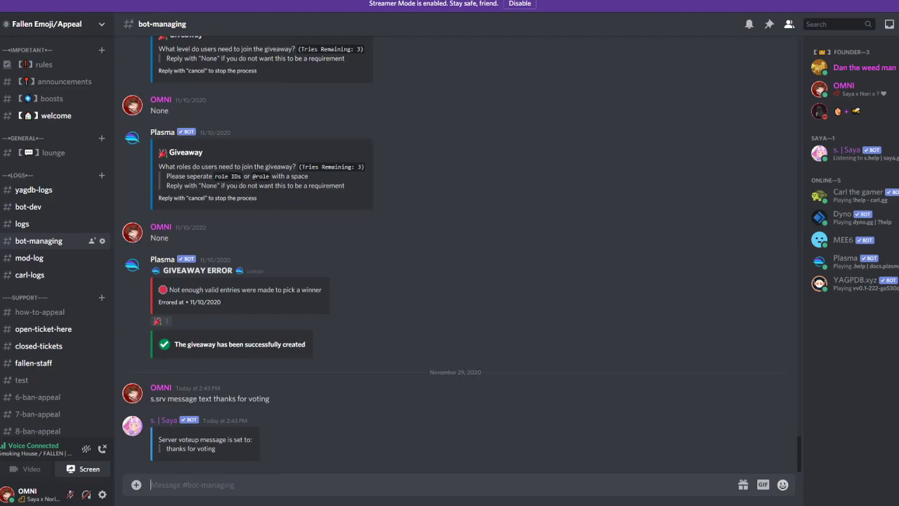
Step: Set the server votes log channel to #bot-managing with s.srv message channel, and enable the voteup message with s.srv message on
{"action": "type", "text": "s.srv "}
{"action": "type", "text": "message"}
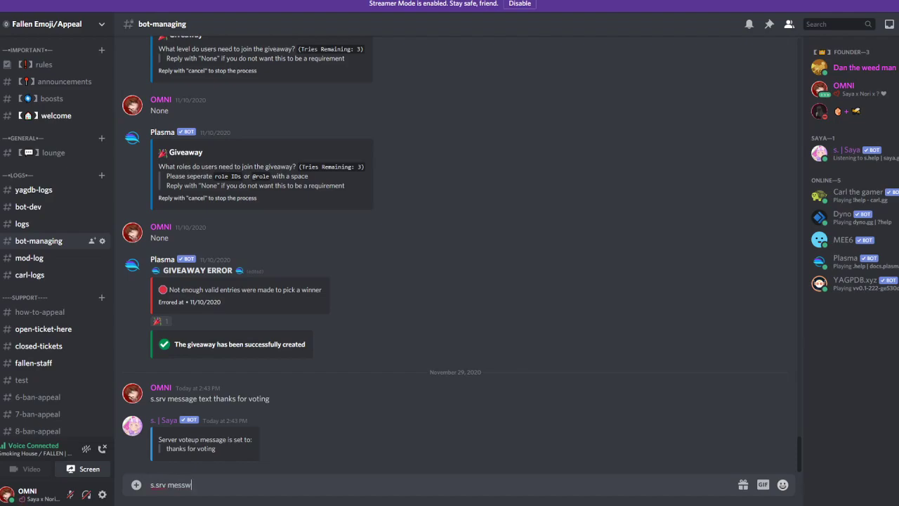
{"action": "type", "text": " channel #botman"}
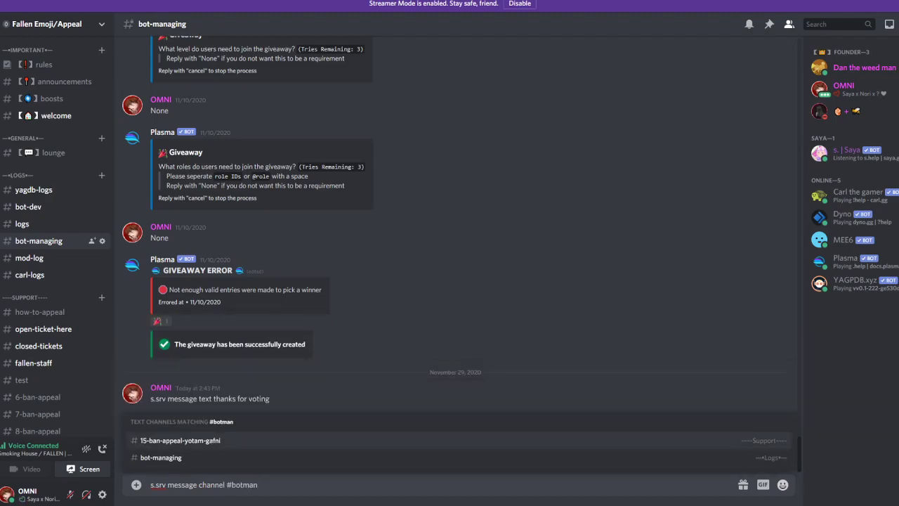
{"action": "key", "text": "Down"}
{"action": "key", "text": "Return"}
{"action": "key", "text": "Return"}
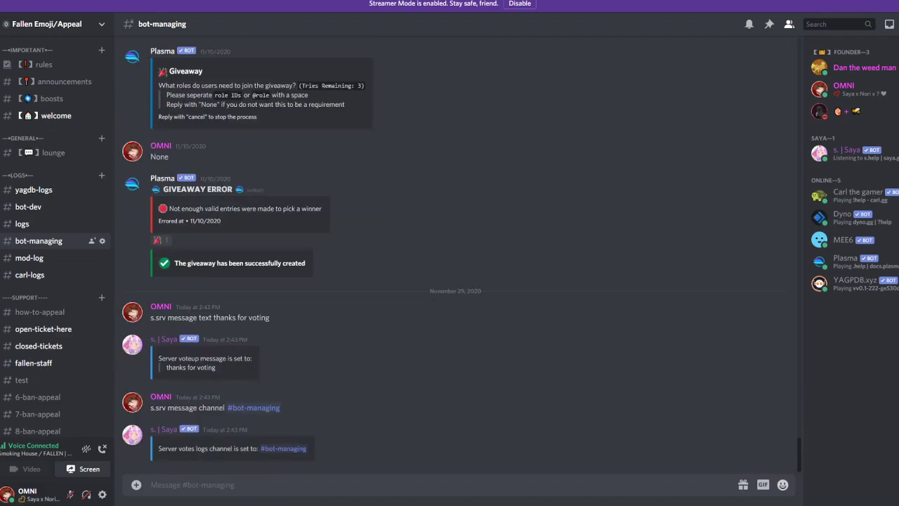
{"action": "type", "text": "s.srv message on"}
{"action": "key", "text": "Return"}
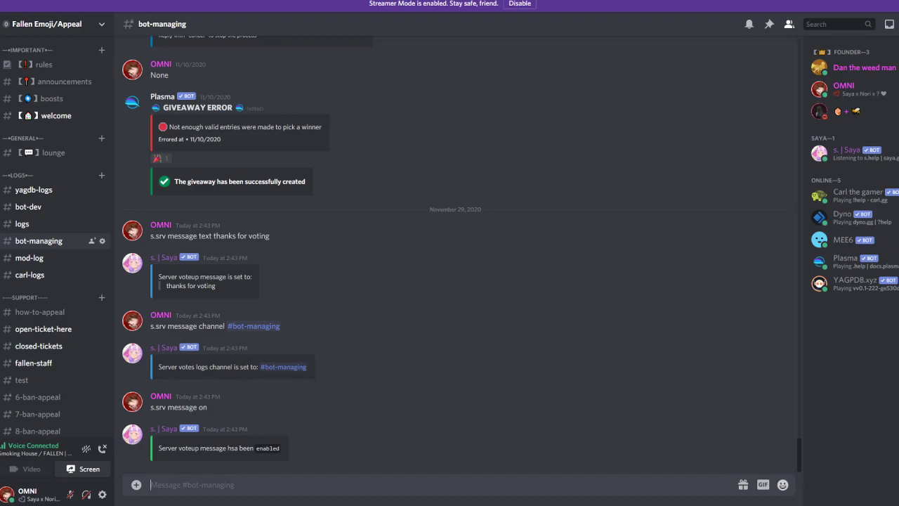
Step: Request the vote module's help with s.srv faq and examine the enlarged Server Webhooks example image
{"action": "type", "text": "s.srv faq"}
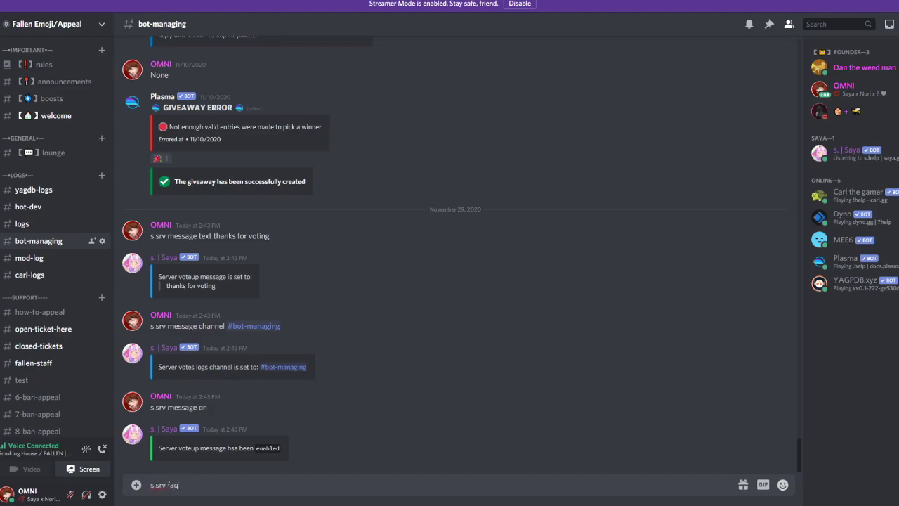
{"action": "key", "text": "Return"}
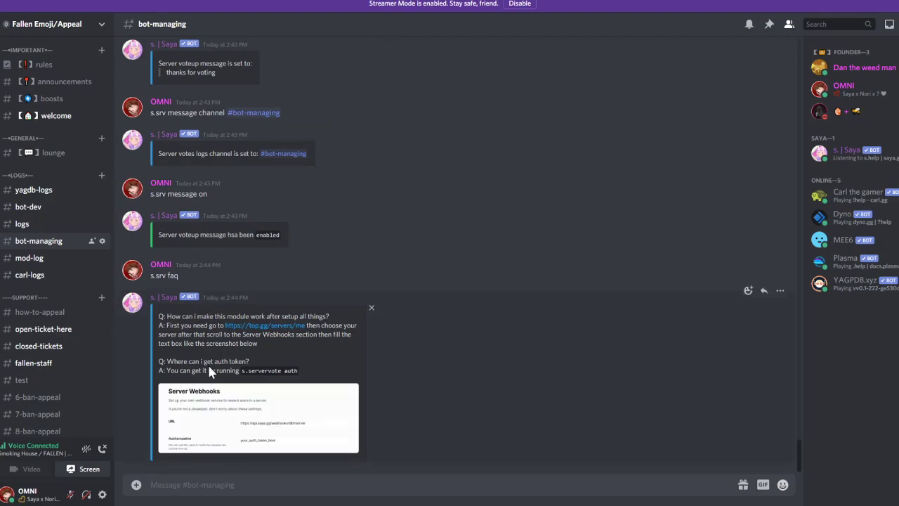
{"action": "left_click", "coordinate": [261, 437]}
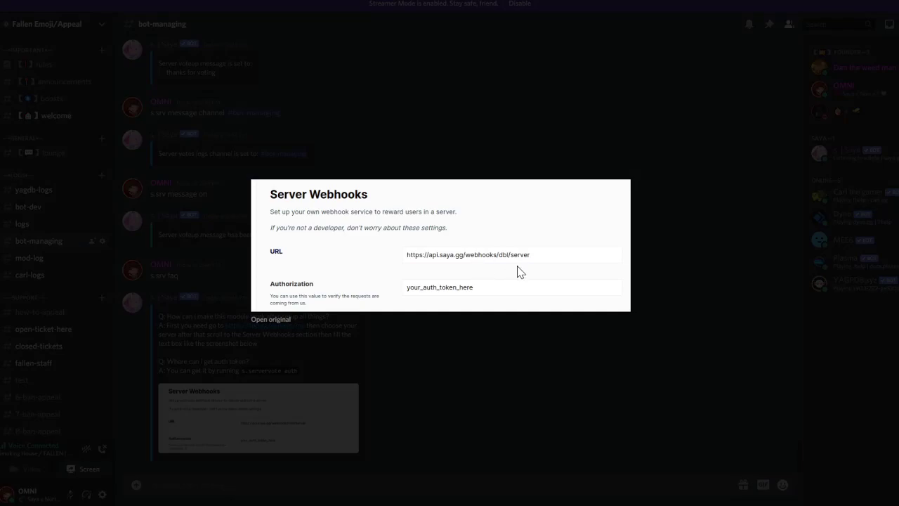
{"action": "left_click", "coordinate": [495, 413]}
{"action": "left_click", "coordinate": [283, 432]}
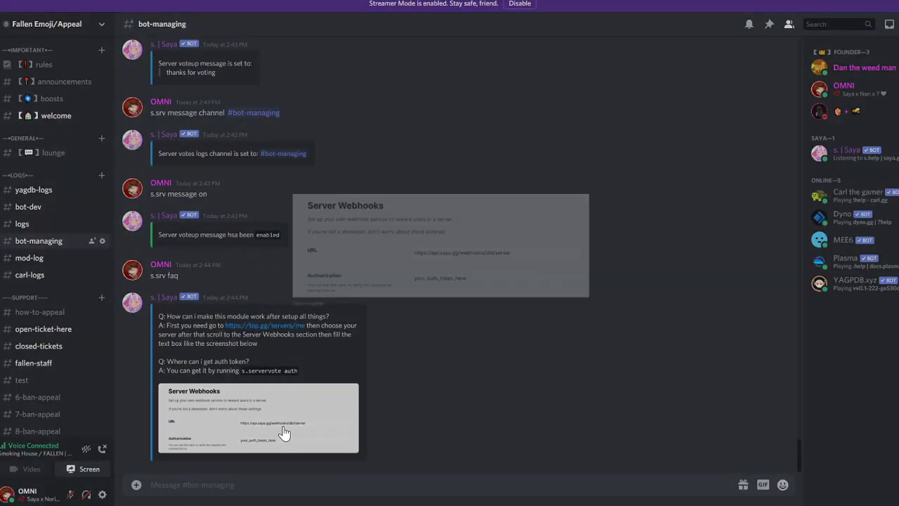
{"action": "right_click", "coordinate": [407, 231]}
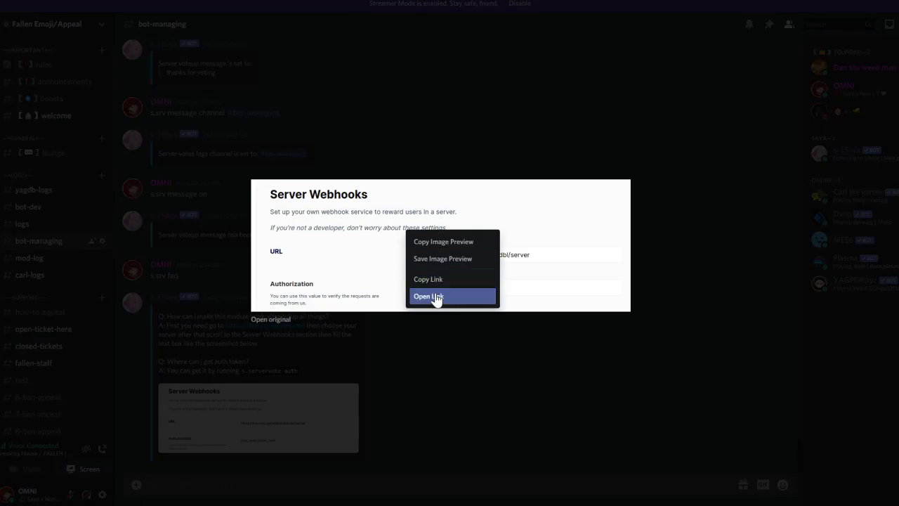
{"action": "left_click", "coordinate": [436, 376]}
{"action": "left_click", "coordinate": [436, 377]}
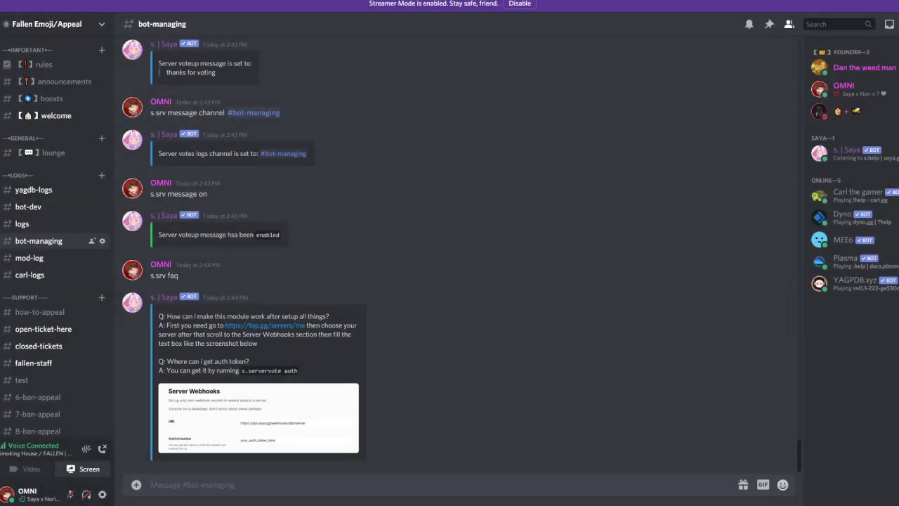
Step: Request the server's auth token from the bot with the command s.servervote auth
{"action": "left_click", "coordinate": [239, 481]}
{"action": "type", "text": "s."}
{"action": "type", "text": "ervervote auth"}
{"action": "key", "text": "Return"}
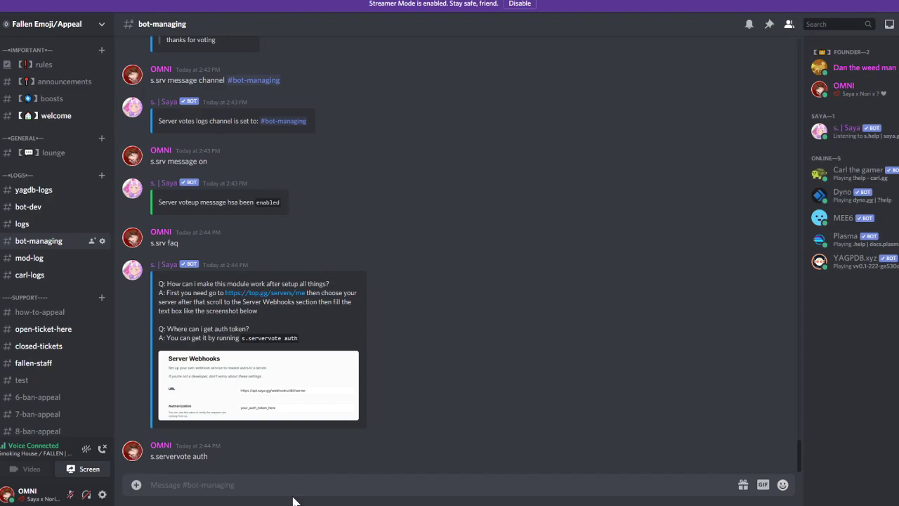
{"action": "mouse_move", "coordinate": [295, 499]}
{"action": "left_click", "coordinate": [253, 491]}
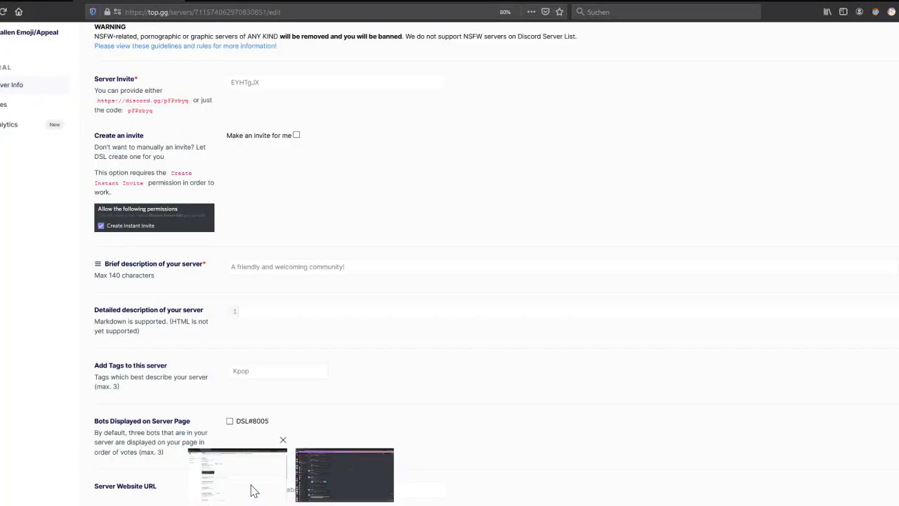
{"action": "scroll", "coordinate": [169, 116], "scroll_direction": "up", "scroll_amount": 1}
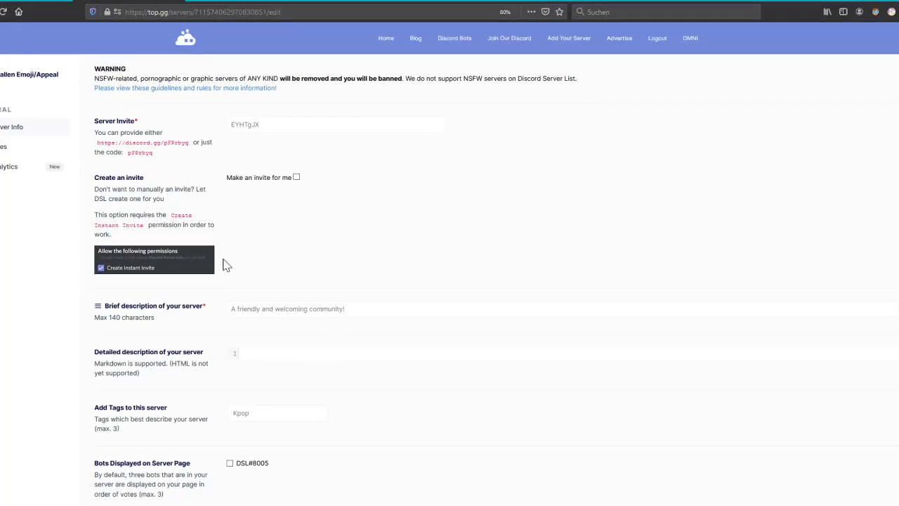
{"action": "scroll", "coordinate": [198, 281], "scroll_direction": "down", "scroll_amount": 4}
{"action": "scroll", "coordinate": [199, 284], "scroll_direction": "down", "scroll_amount": 1}
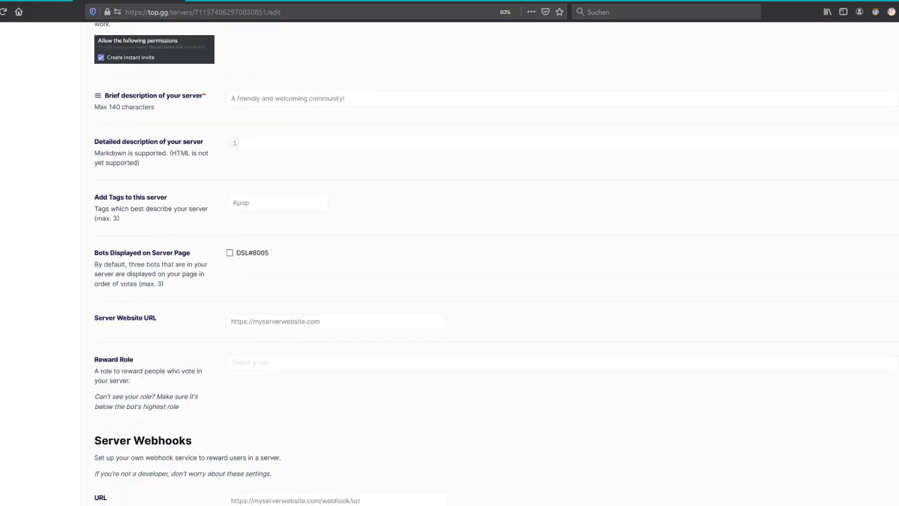
{"action": "scroll", "coordinate": [145, 243], "scroll_direction": "down", "scroll_amount": 5}
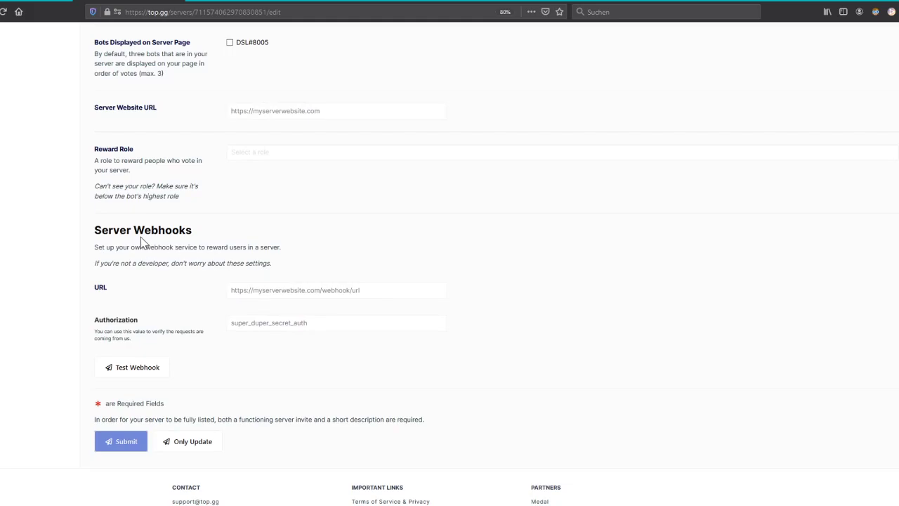
{"action": "left_click", "coordinate": [265, 330]}
{"action": "key", "text": "Down"}
{"action": "type", "text": "htt"}
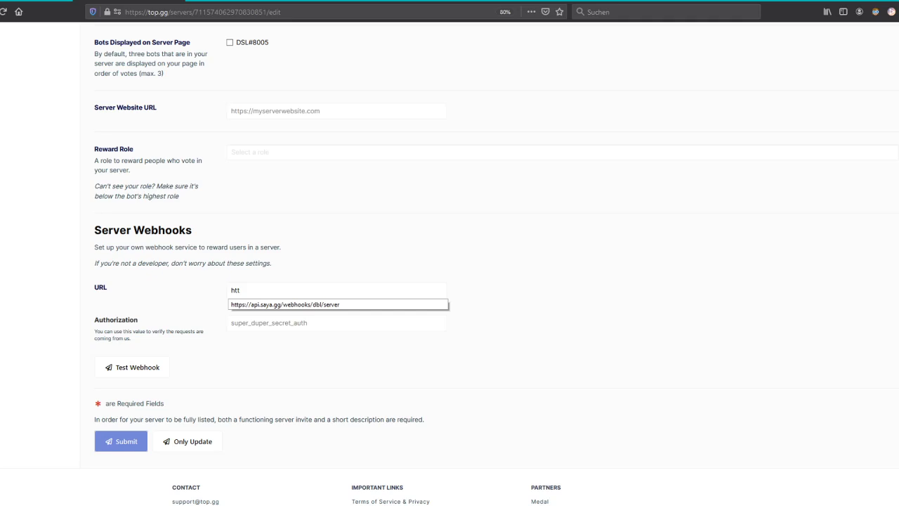
{"action": "left_click", "coordinate": [318, 307]}
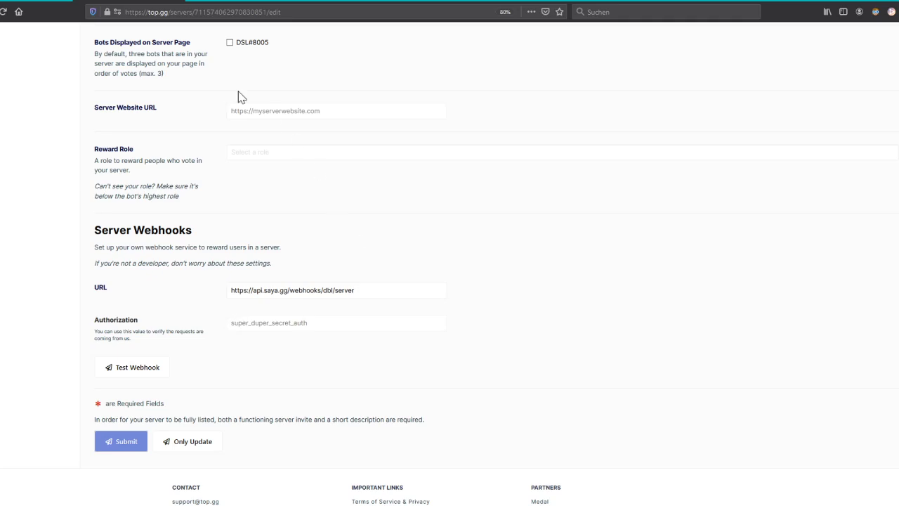
{"action": "left_click", "coordinate": [126, 445]}
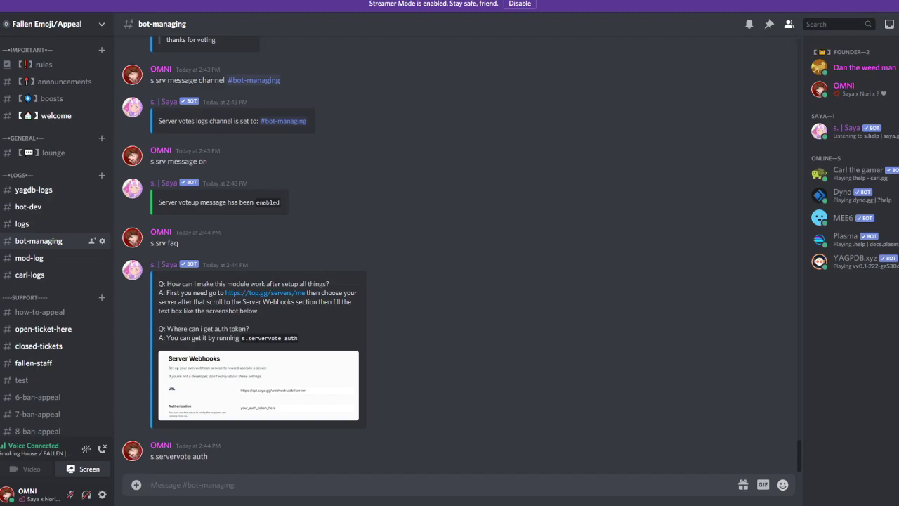
Step: Back in the Discord channel, set the voters leaderboard channel to #bot-managing with s.srv lb channel
{"action": "type", "text": "s.srv lb channel"}
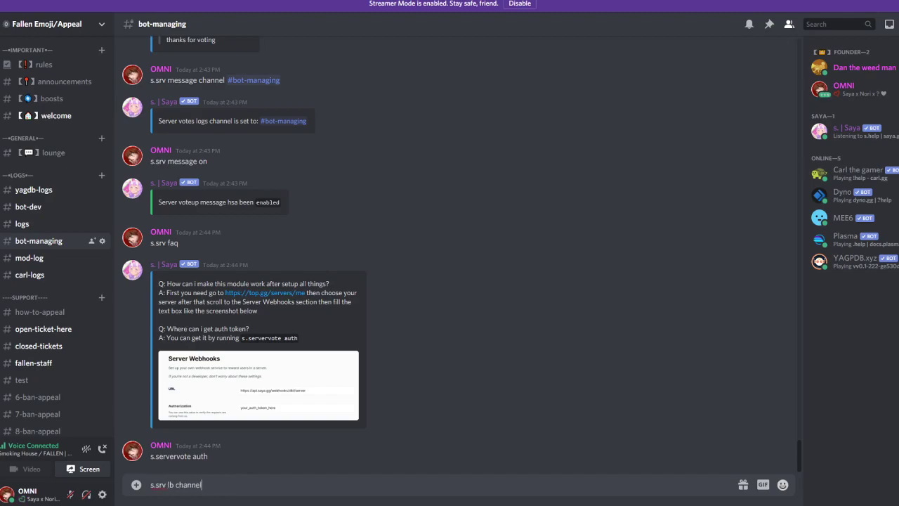
{"action": "type", "text": " #bot"}
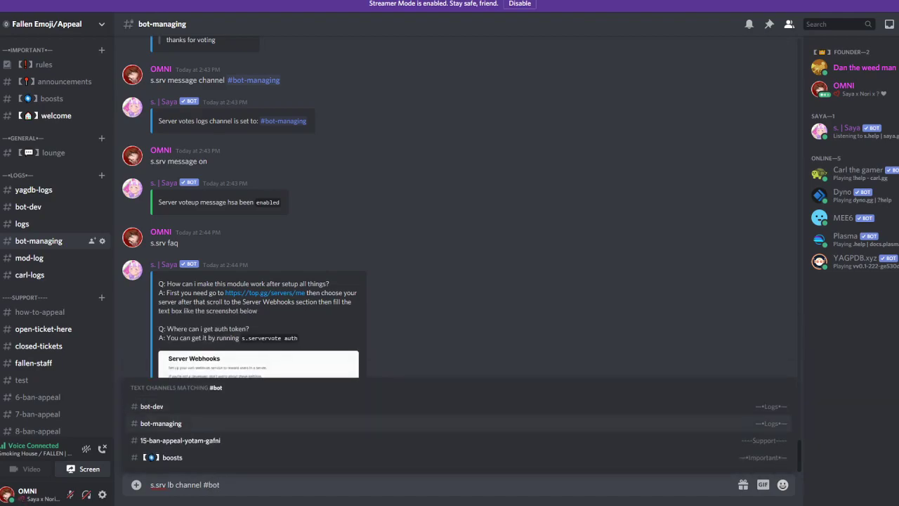
{"action": "key", "text": "Down"}
{"action": "key", "text": "Return"}
{"action": "key", "text": "Return"}
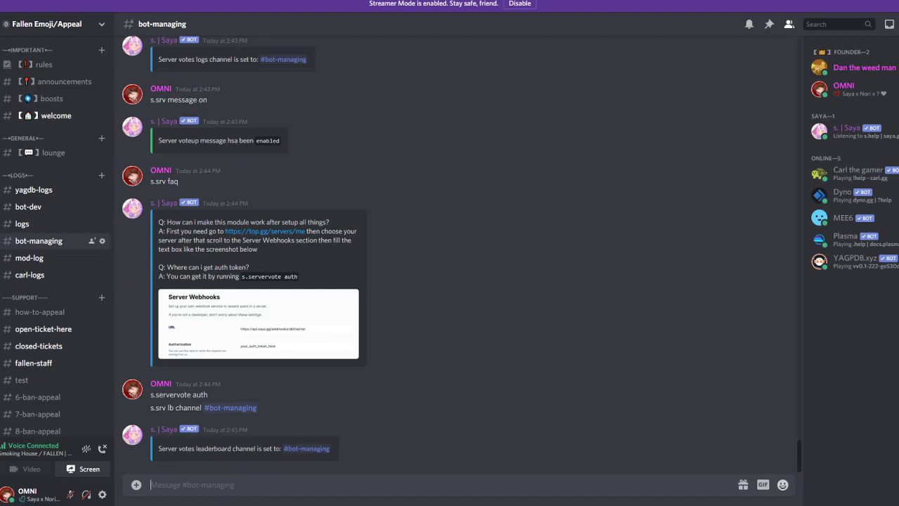
Step: List the available voters leaderboard backgrounds with the command s.srv lb bg list
{"action": "type", "text": "s.srv bg list"}
{"action": "key", "text": "Return"}
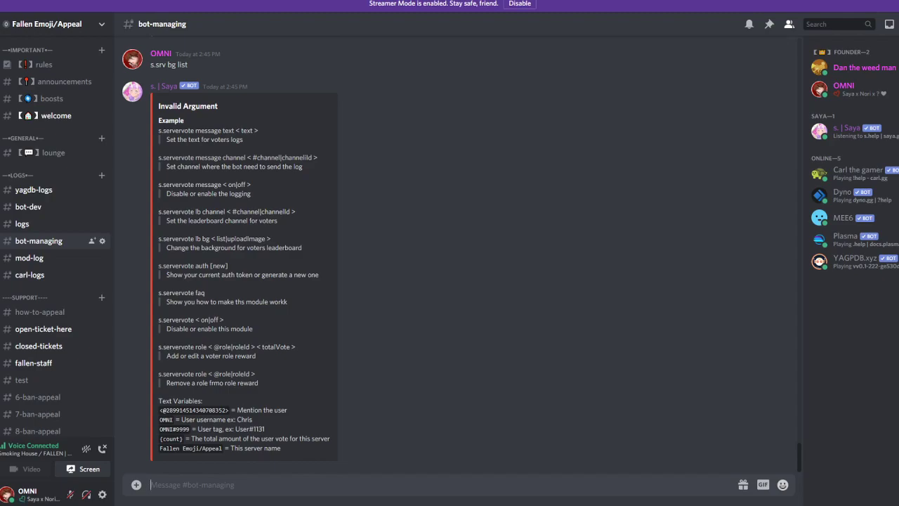
{"action": "type", "text": "s.srv lb ng"}
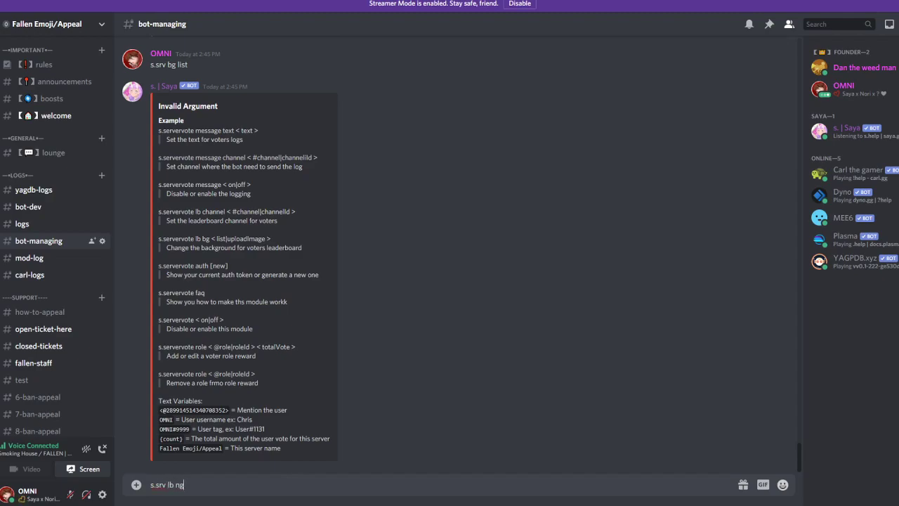
{"action": "key", "text": "BackSpace"}
{"action": "key", "text": "BackSpace"}
{"action": "type", "text": "bg list"}
{"action": "key", "text": "Return"}
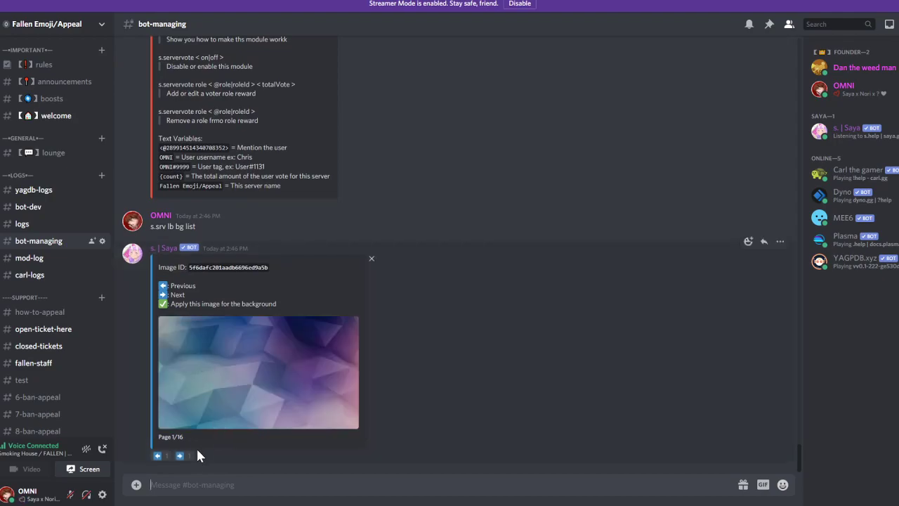
Step: Advance to the red monster image on page 3 of the background list and apply it as the leaderboard background
{"action": "left_click", "coordinate": [181, 455]}
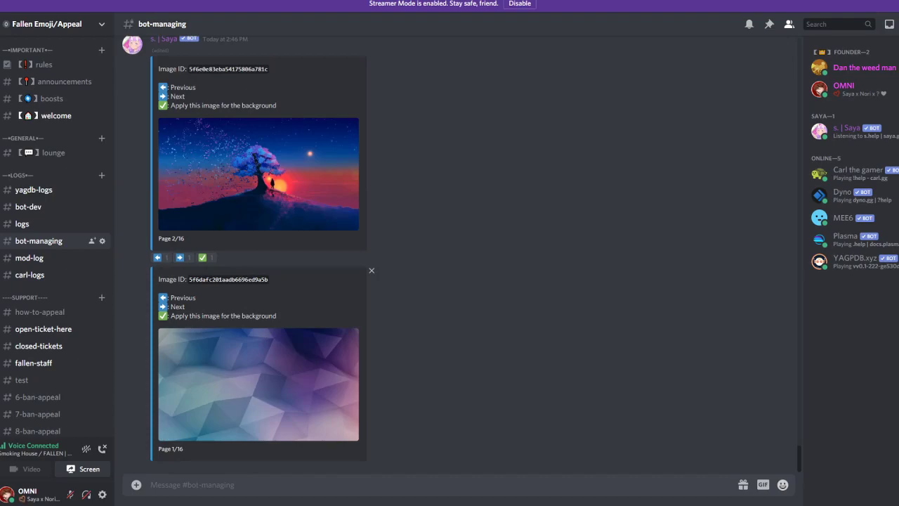
{"action": "left_click", "coordinate": [181, 258]}
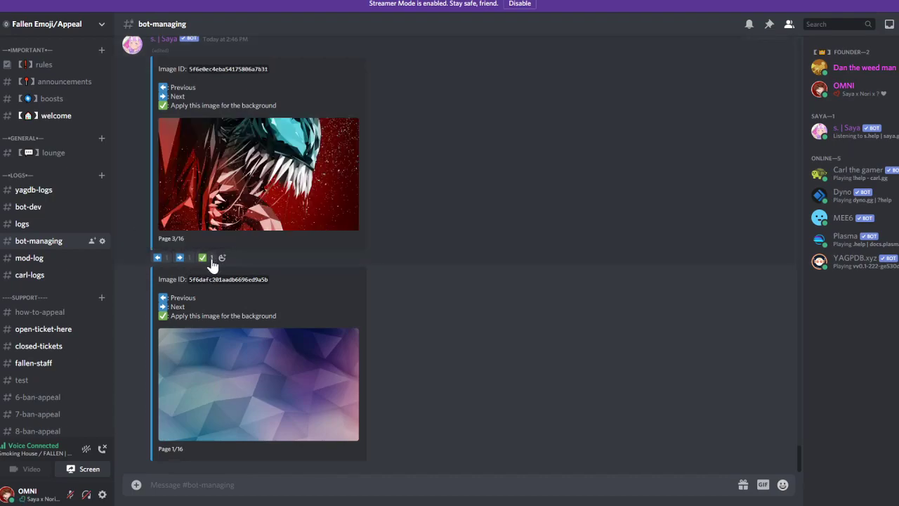
{"action": "left_click", "coordinate": [203, 259]}
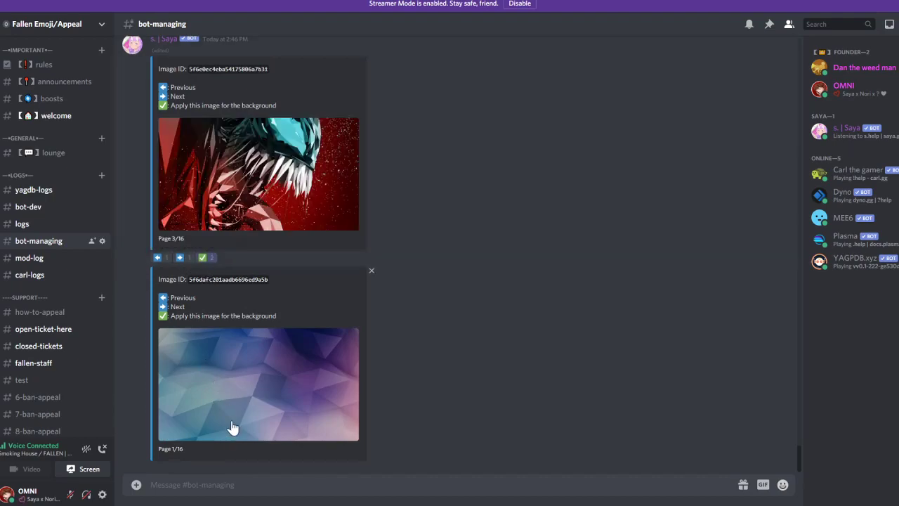
Step: Delete the bot's duplicate background list message showing the blue and purple polygon image
{"action": "right_click", "coordinate": [422, 351]}
{"action": "left_click", "coordinate": [461, 453]}
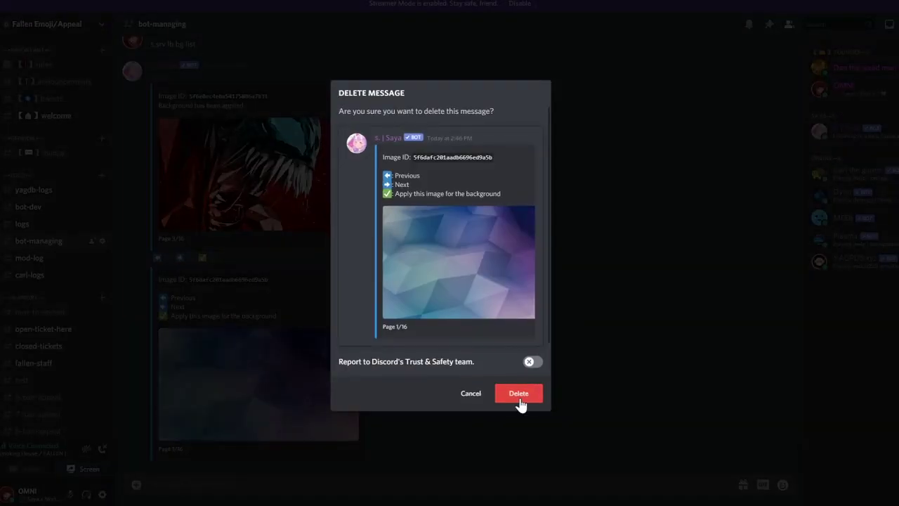
{"action": "left_click", "coordinate": [519, 399]}
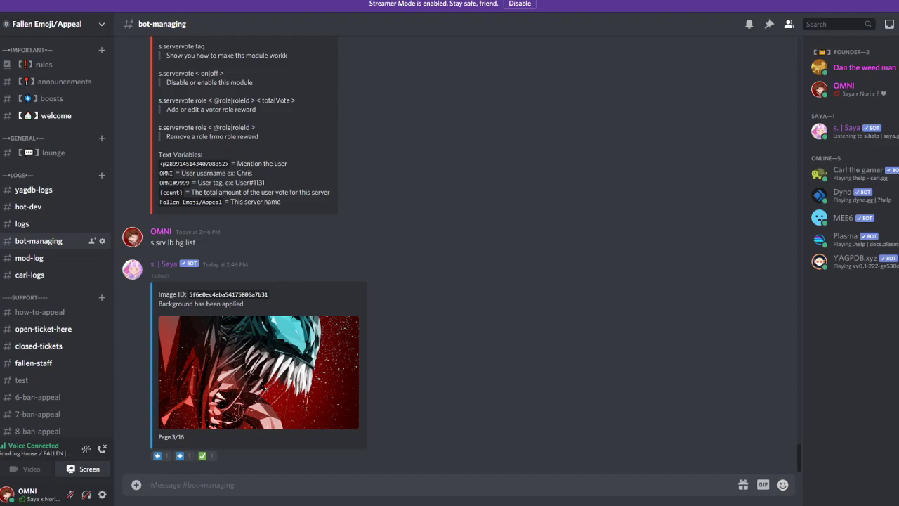
Step: Enable the voters leaderboard with the command s.srv lb on
{"action": "type", "text": "s.srv lb on"}
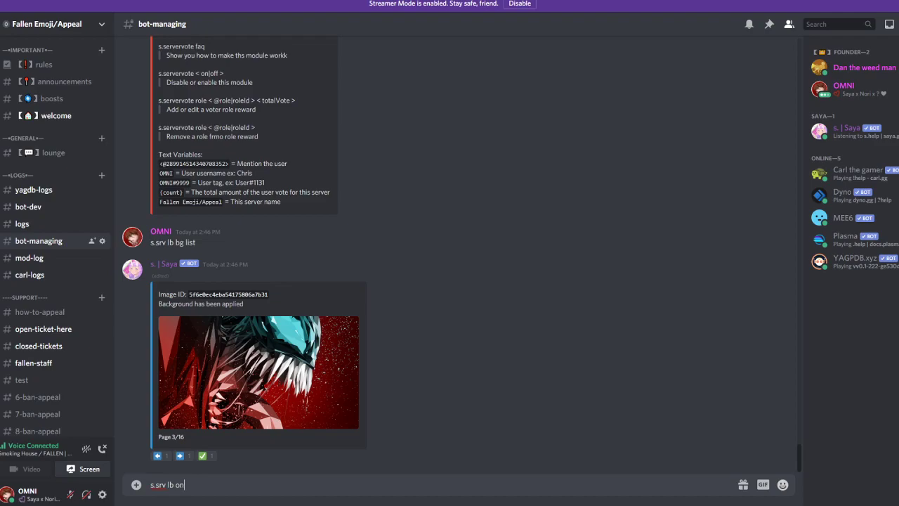
{"action": "key", "text": "Return"}
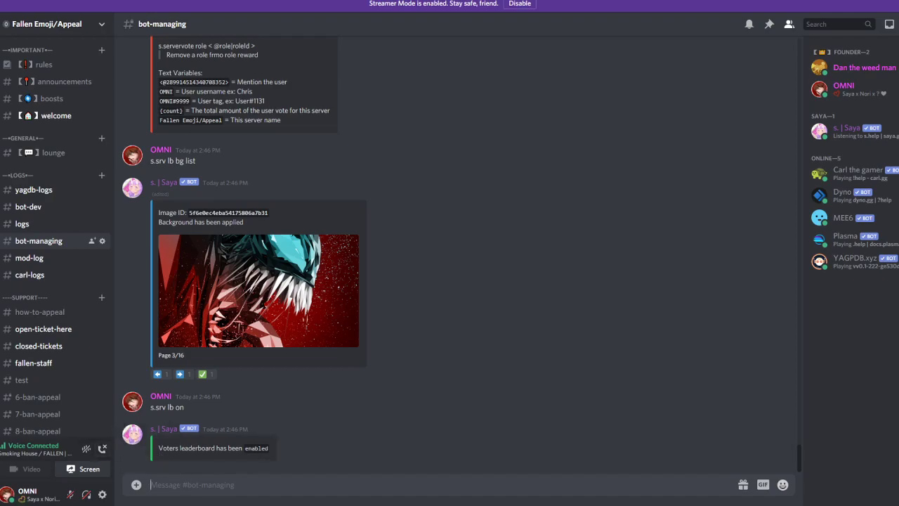
Step: Add the Founder role as a voter reward requiring 10000 votes by sending s.srv role with the role mention and 10000
{"action": "type", "text": "s.srv role @"}
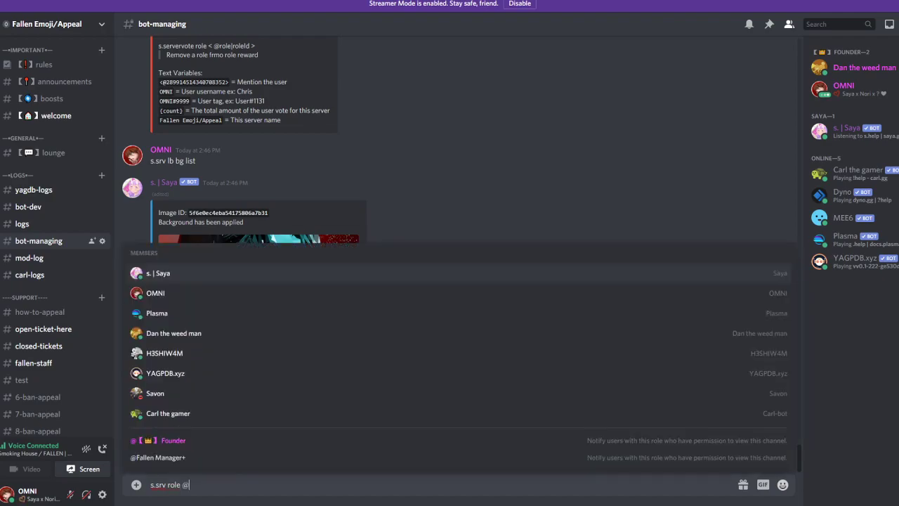
{"action": "key", "text": "Down"}
{"action": "key", "text": "Down"}
{"action": "key", "text": "Down"}
{"action": "key", "text": "Down"}
{"action": "key", "text": "Down"}
{"action": "key", "text": "Down"}
{"action": "key", "text": "Down"}
{"action": "key", "text": "Down"}
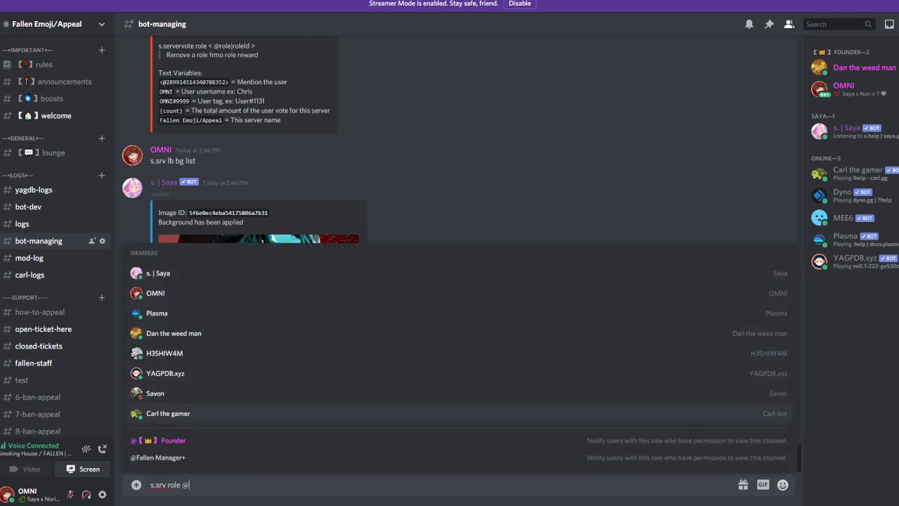
{"action": "key", "text": "Return"}
{"action": "type", "text": "10000"}
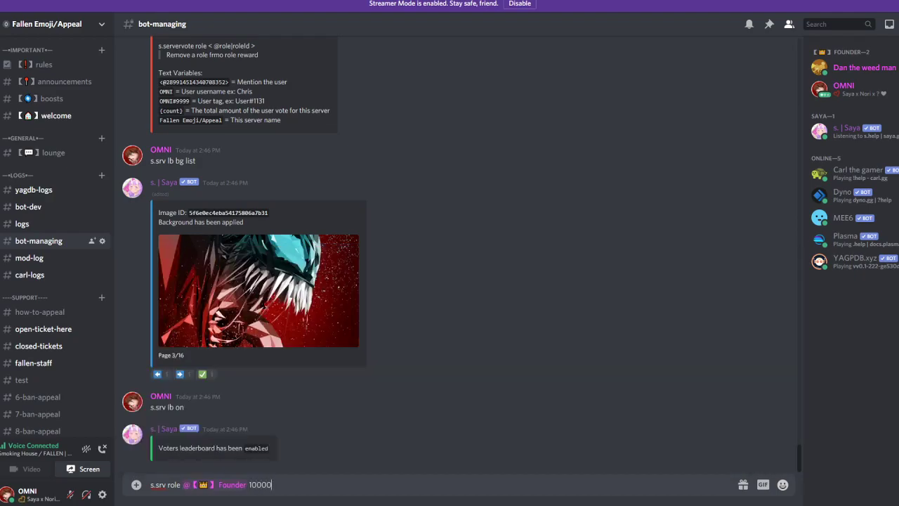
{"action": "key", "text": "BackSpace"}
{"action": "type", "text": "000"}
{"action": "key", "text": "Return"}
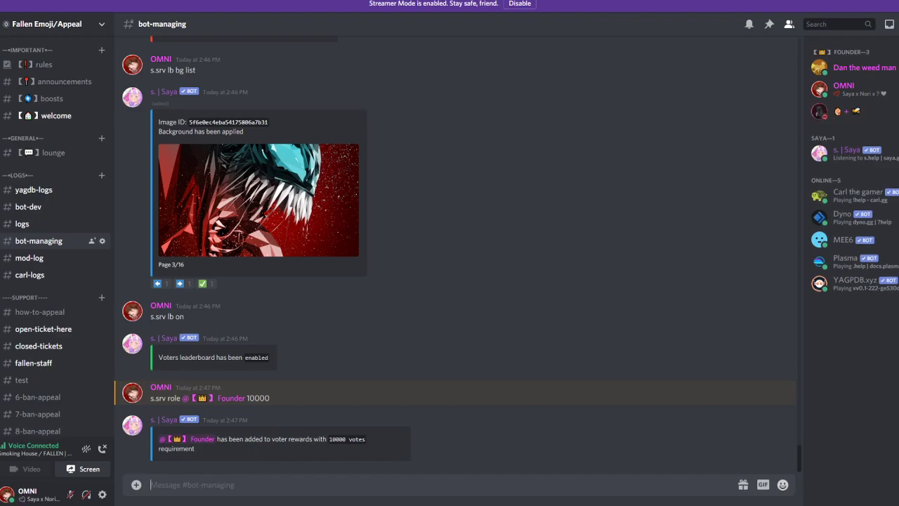
Step: Remove the Founder role reward by sending s.srv role with the role's ID, copied from the OMNI member's profile
{"action": "type", "text": "s.srv role"}
{"action": "right_click", "coordinate": [227, 402]}
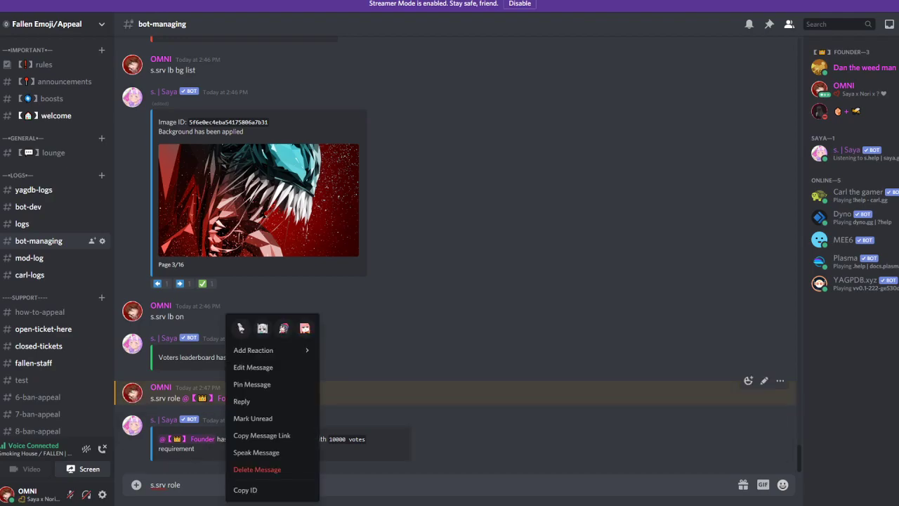
{"action": "left_click", "coordinate": [843, 90]}
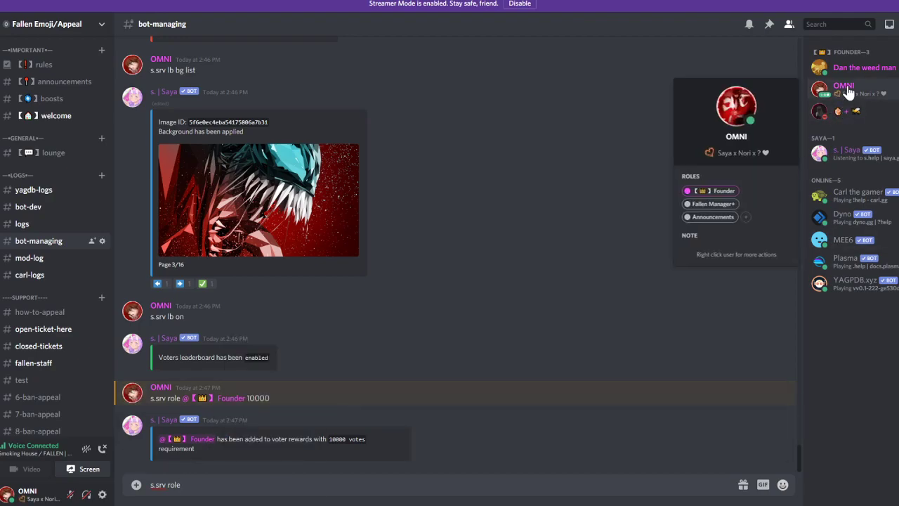
{"action": "right_click", "coordinate": [722, 190]}
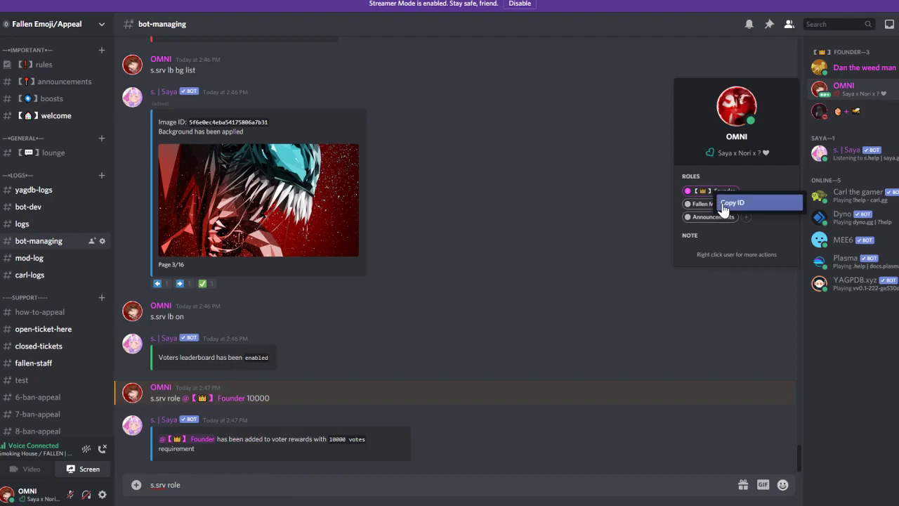
{"action": "left_click", "coordinate": [764, 203]}
{"action": "key", "text": "ctrl+v"}
{"action": "key", "text": "Return"}
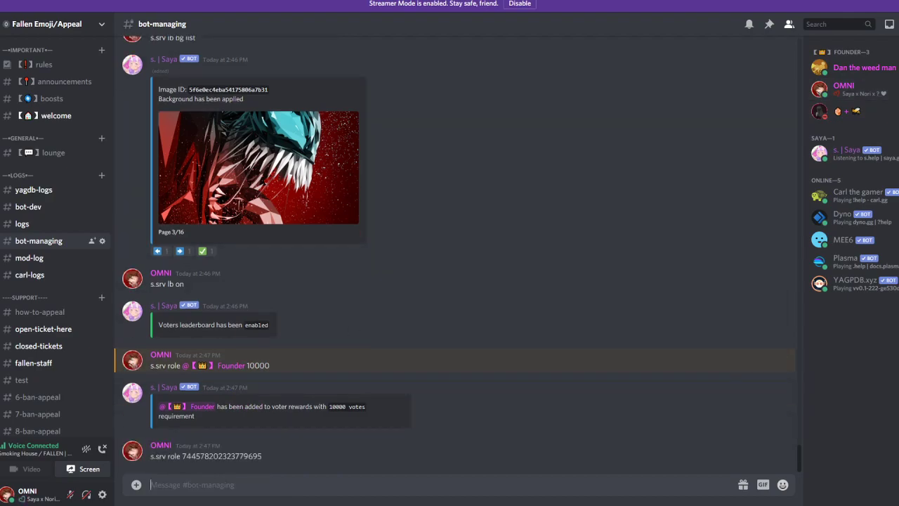